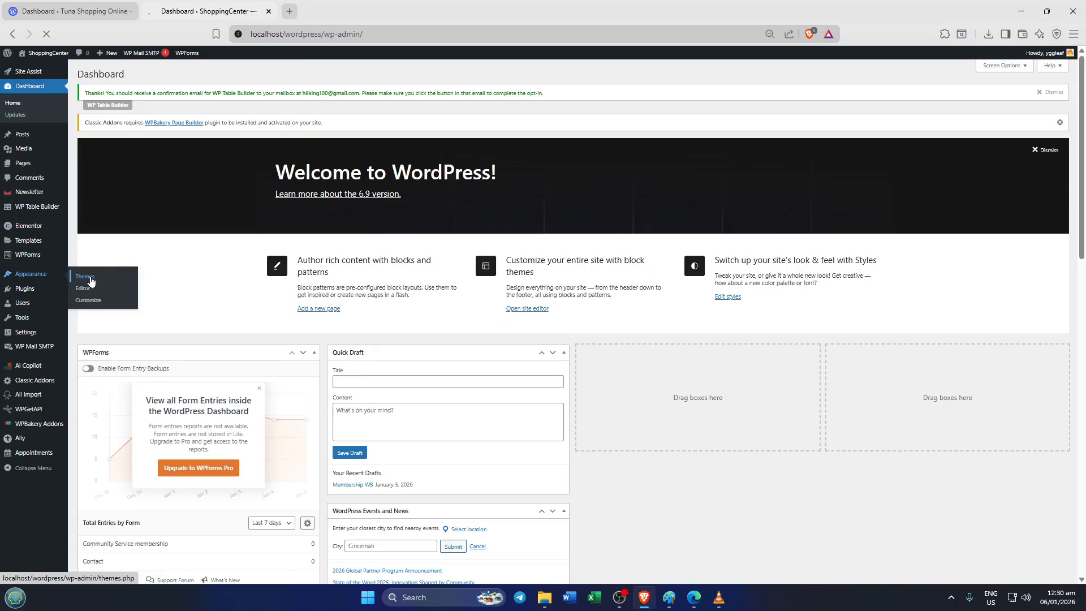
Open the Header (Dark, large) template part of the active theme for editing in the site editor.
click(95, 275)
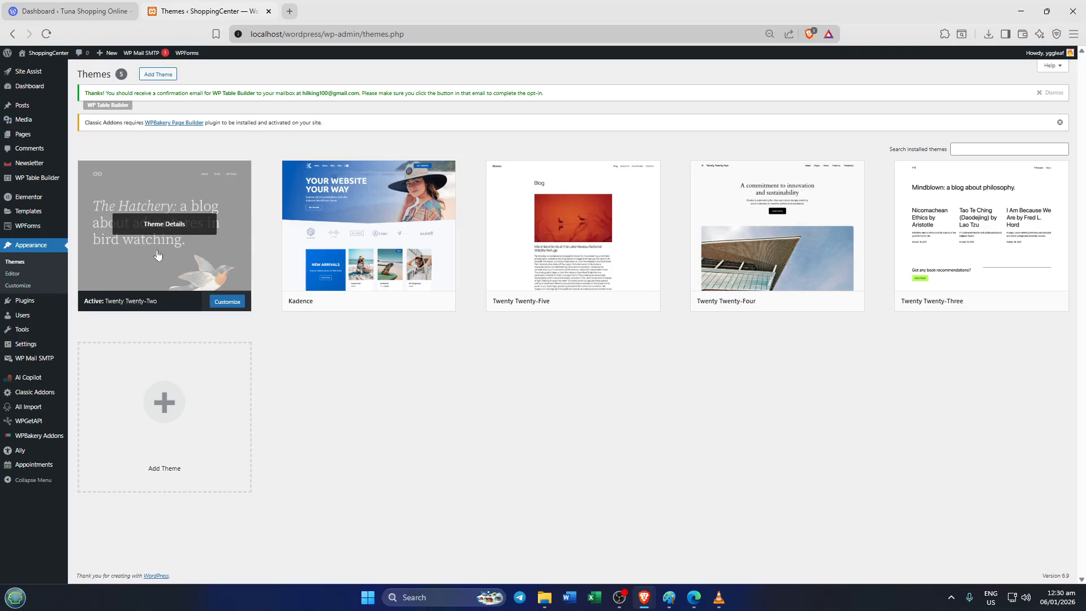
click(21, 277)
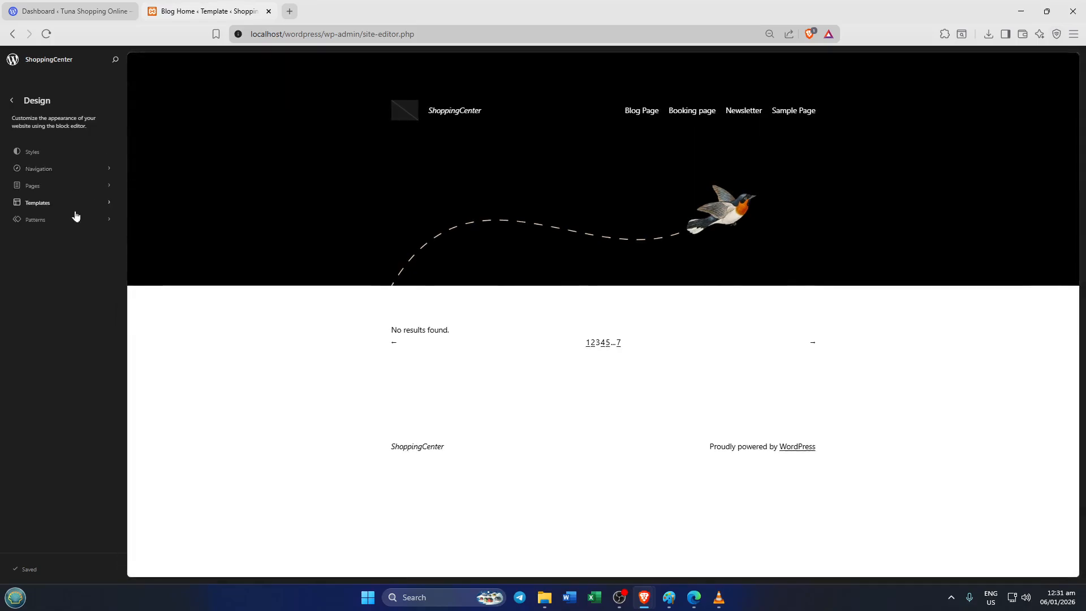
click(31, 220)
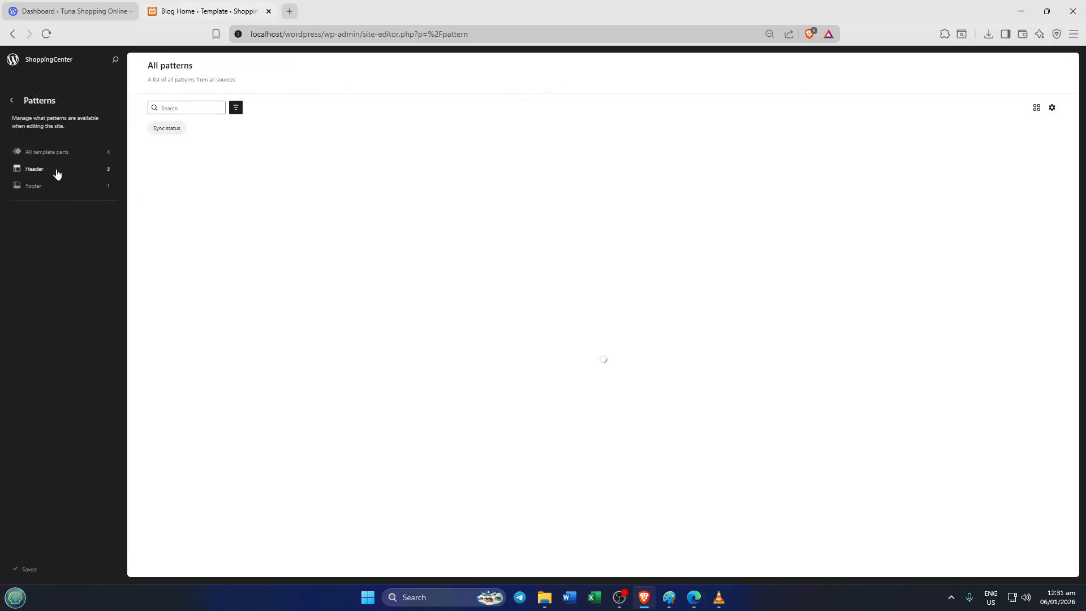
click(57, 173)
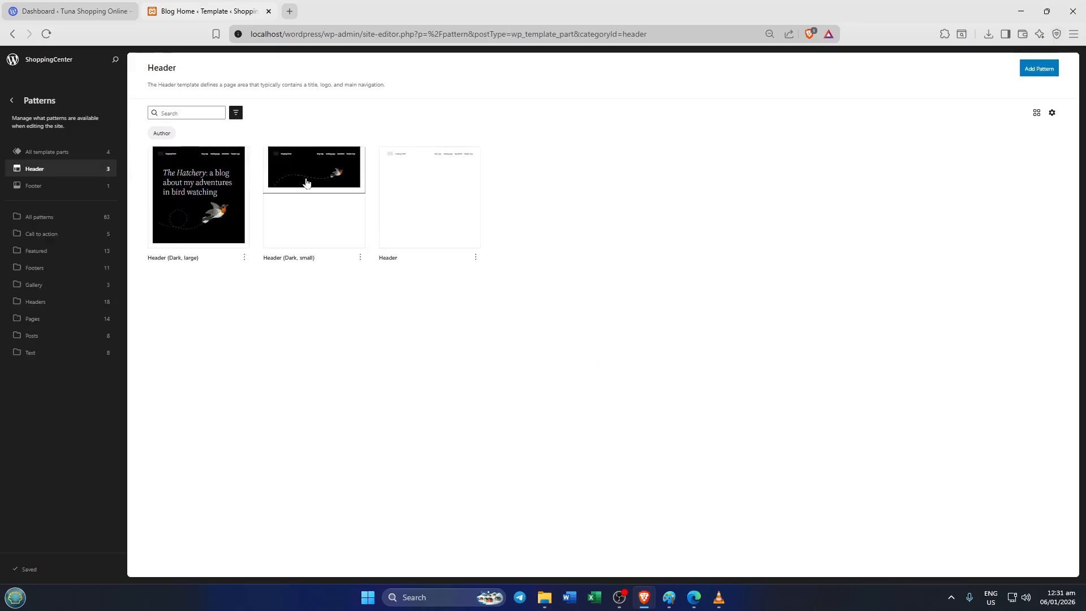
click(203, 195)
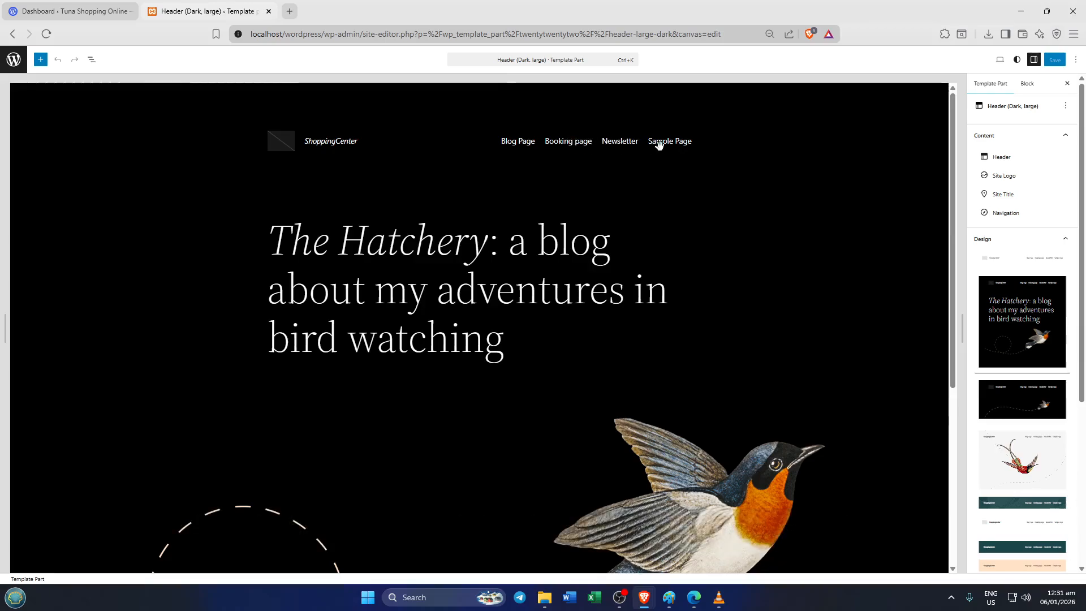
Examine the header's page list, group and site logo blocks, including the logo's style options.
click(609, 149)
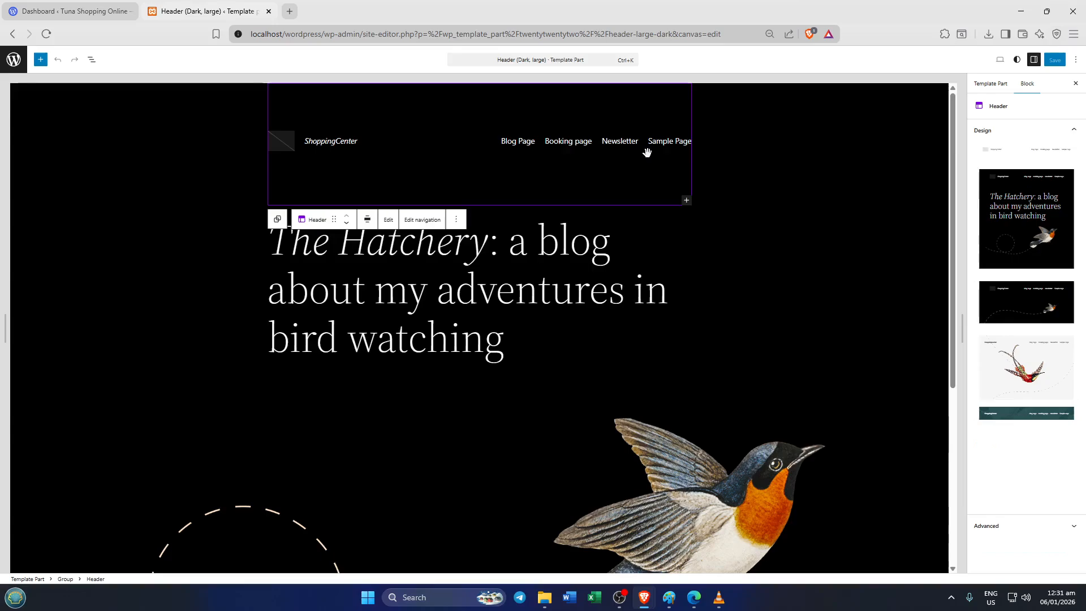
click(606, 141)
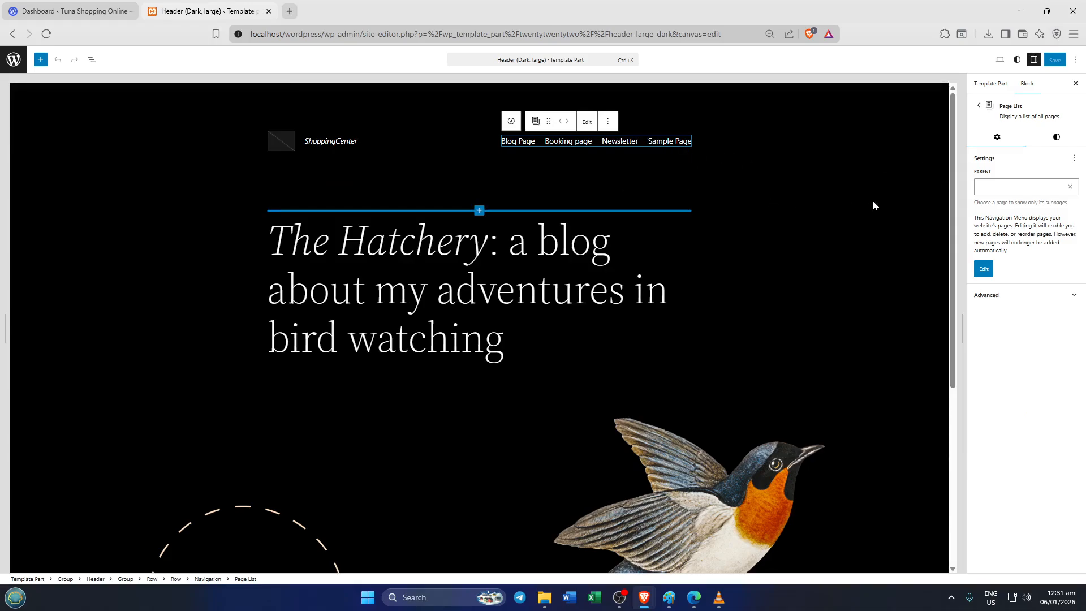
click(854, 199)
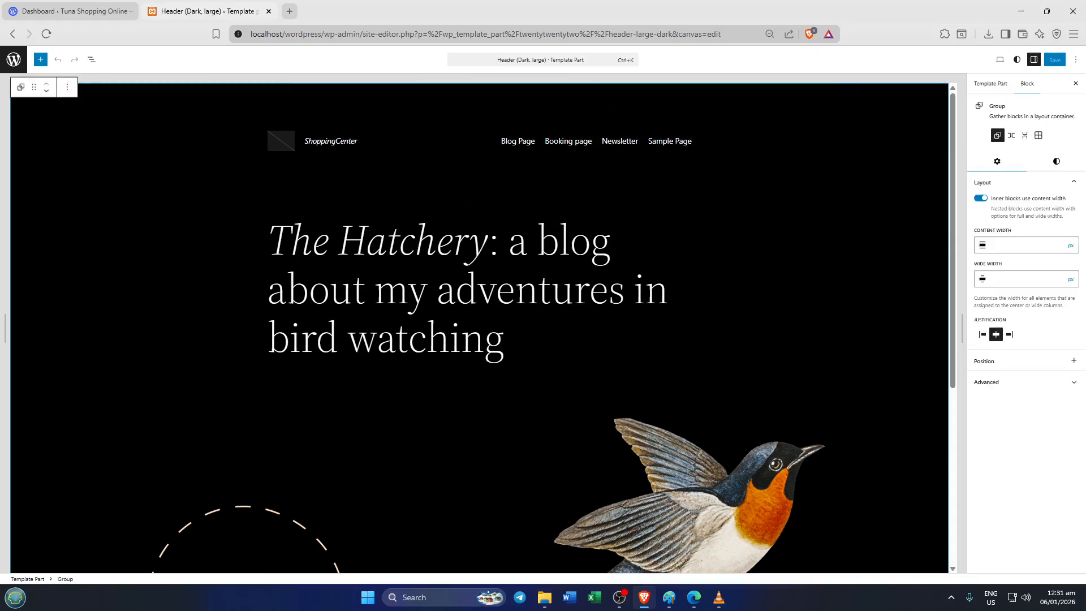
click(460, 174)
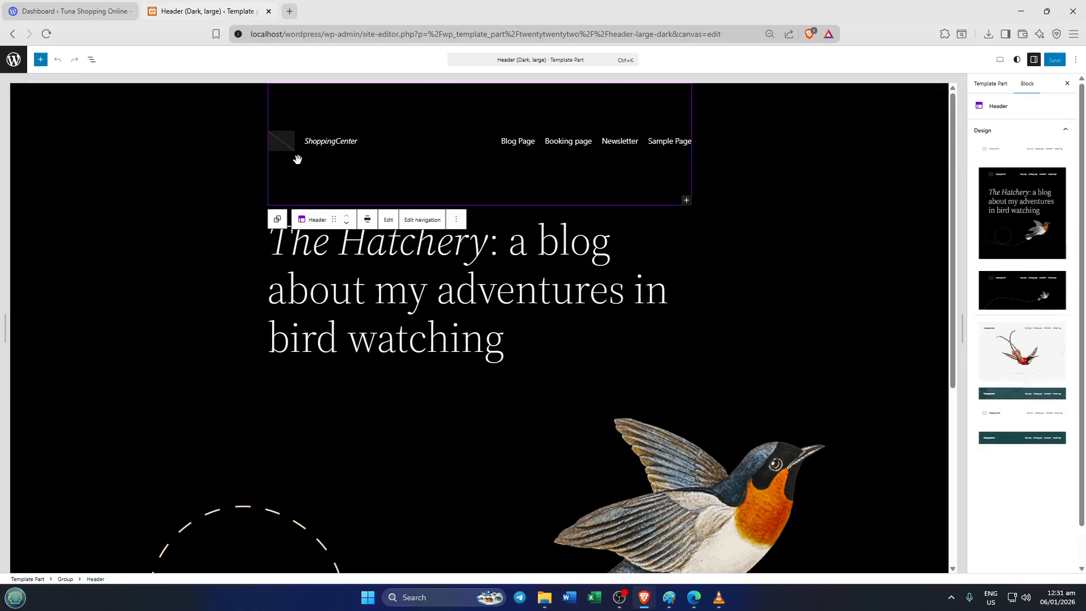
click(282, 147)
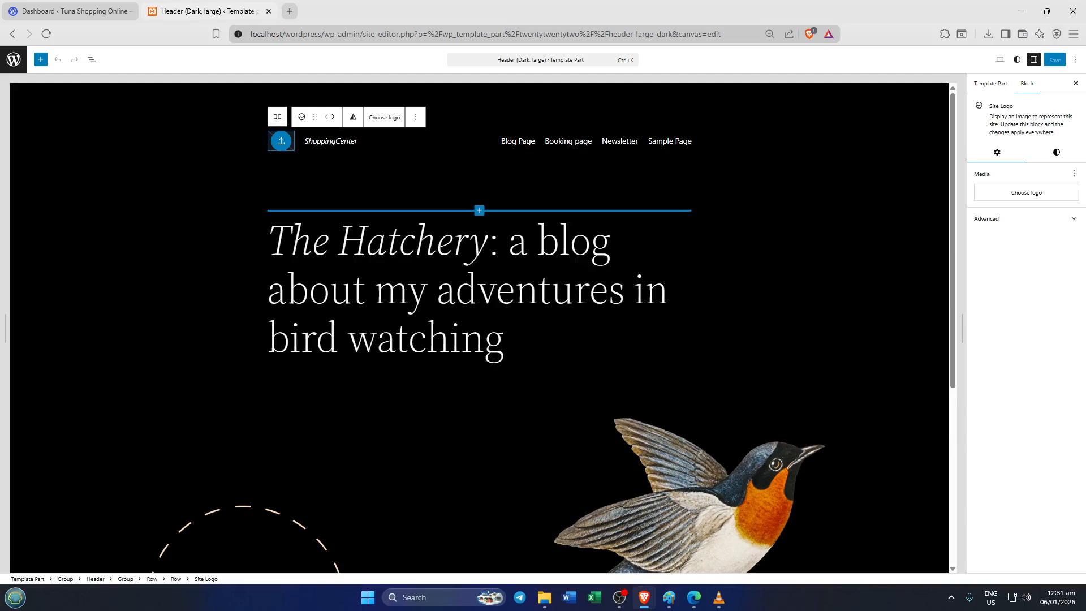
click(1055, 153)
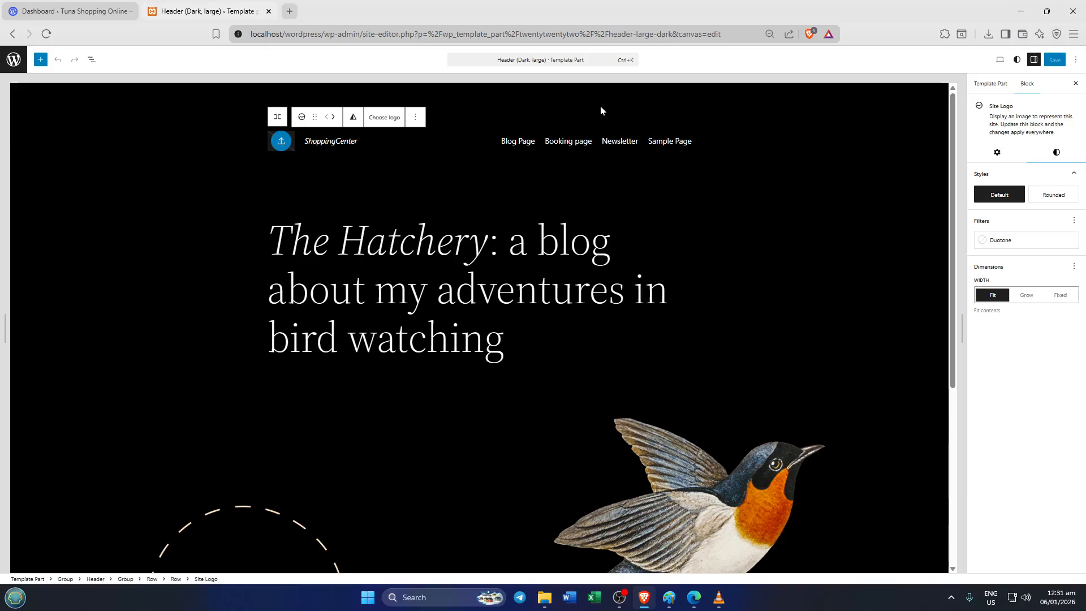
click(265, 131)
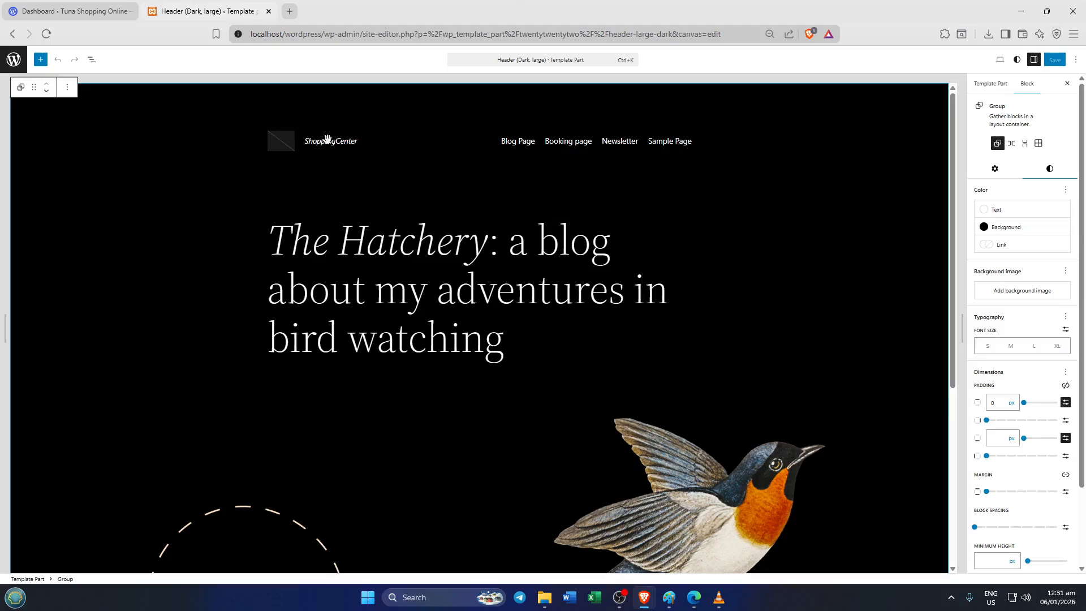
Set the site-wide text colour to Luminous vivid orange in the global styles.
click(1017, 60)
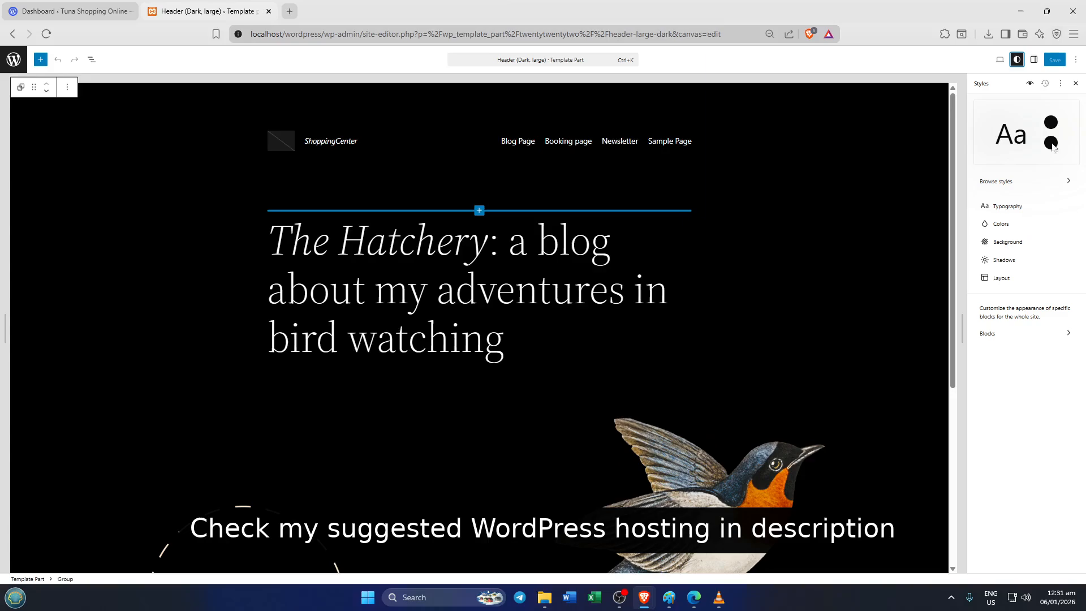
click(1017, 225)
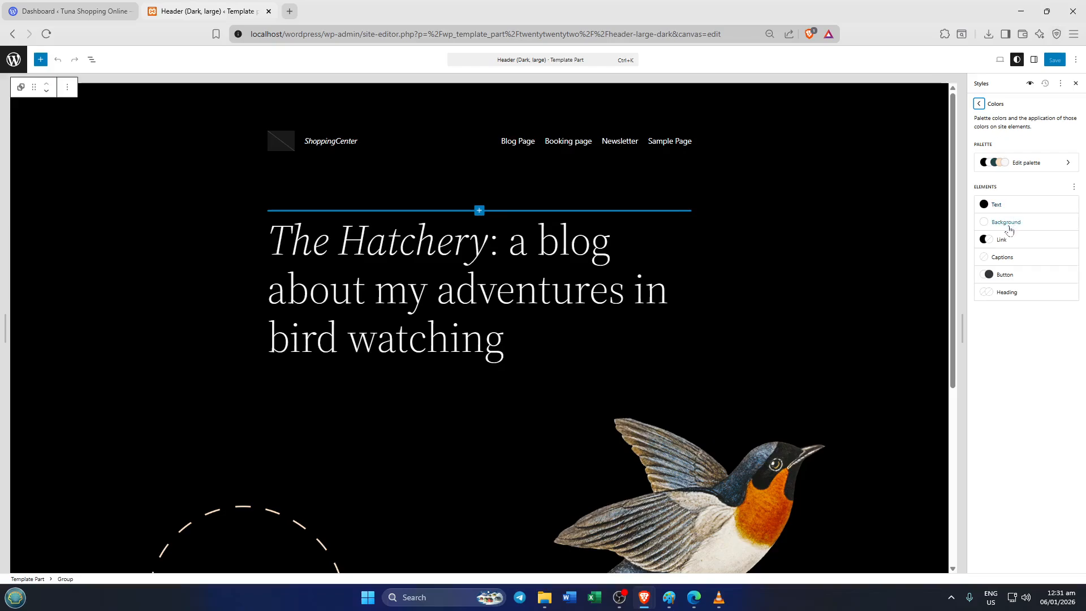
click(1007, 205)
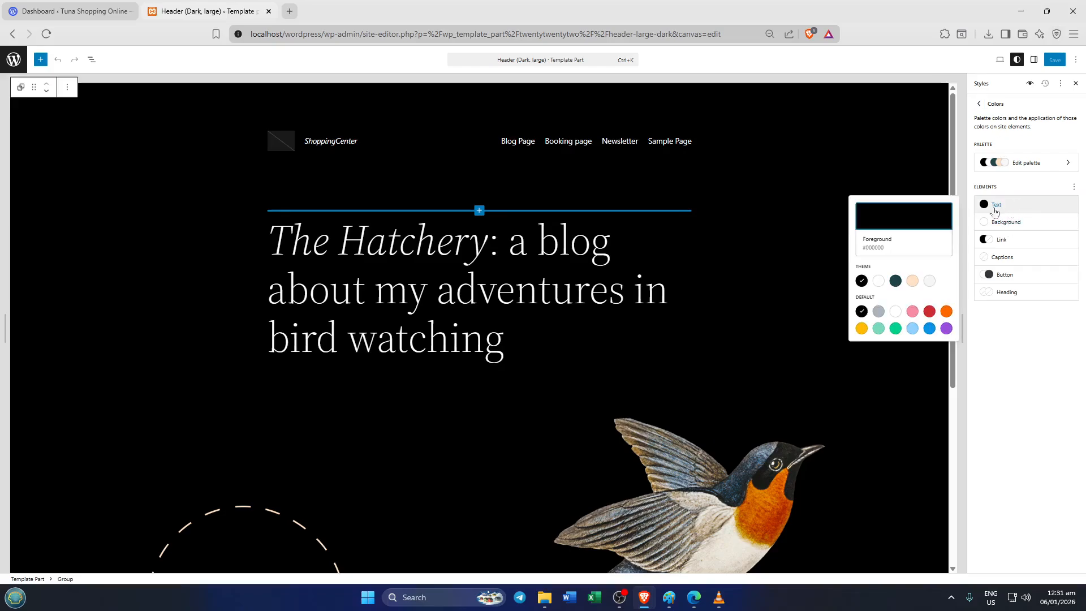
click(930, 312)
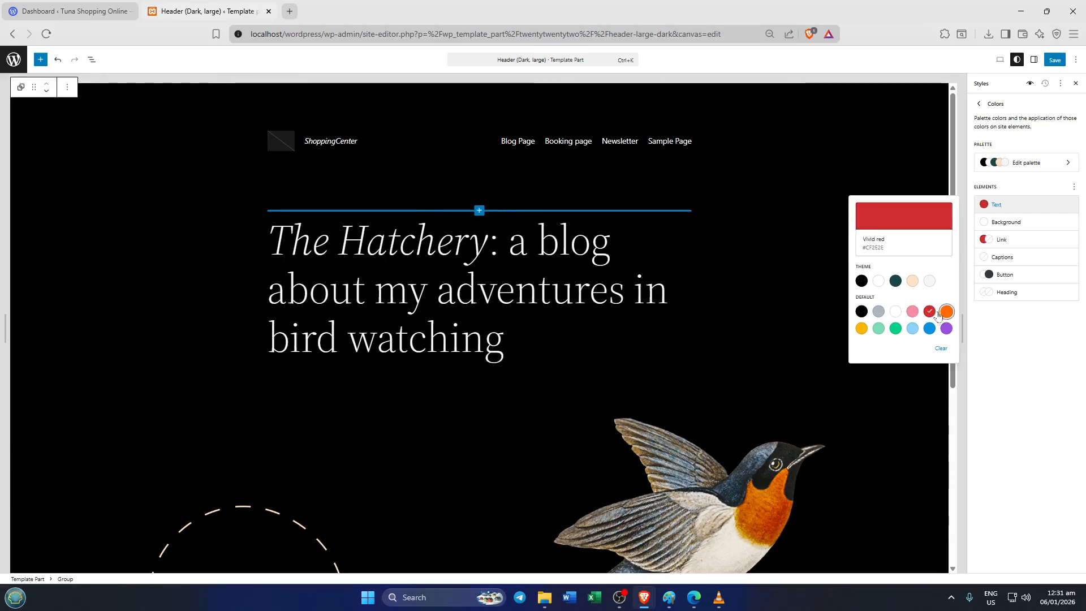
click(943, 313)
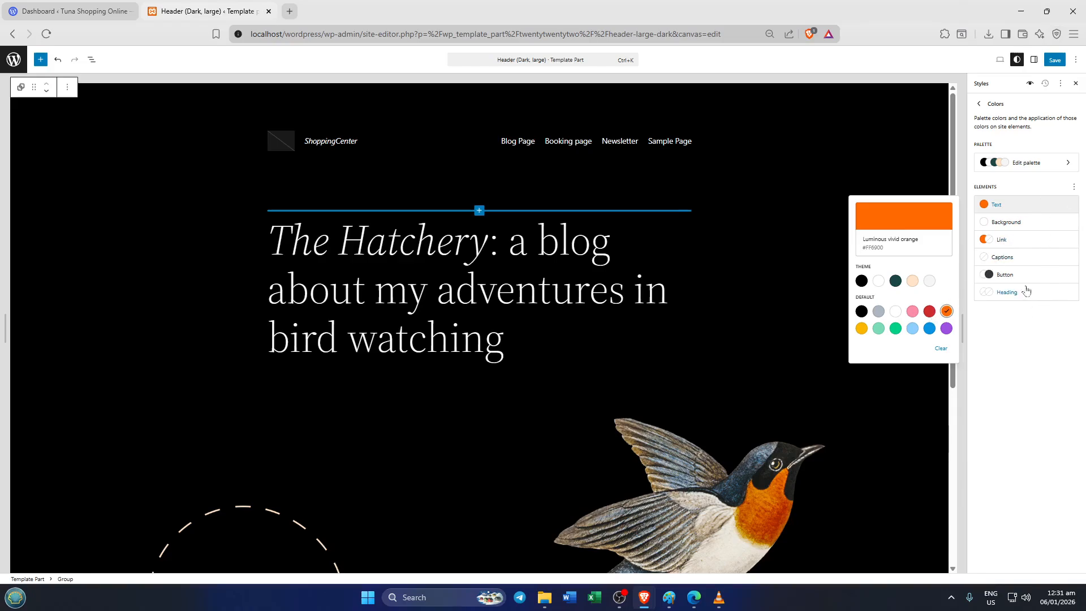
Set the site-wide background colour to Luminous vivid orange and close the global styles.
click(1025, 225)
click(1025, 226)
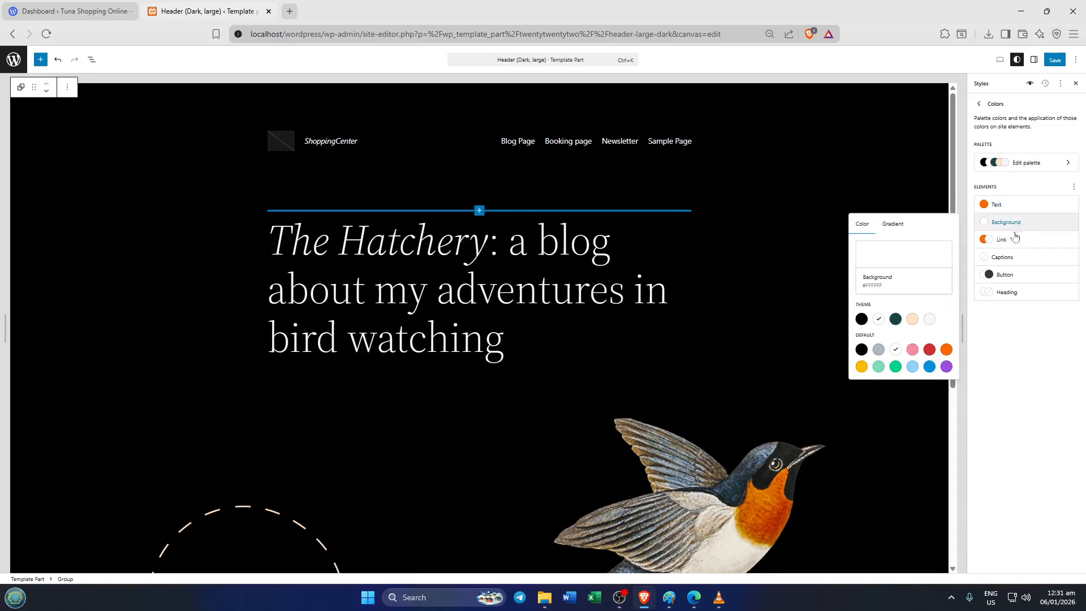
click(915, 351)
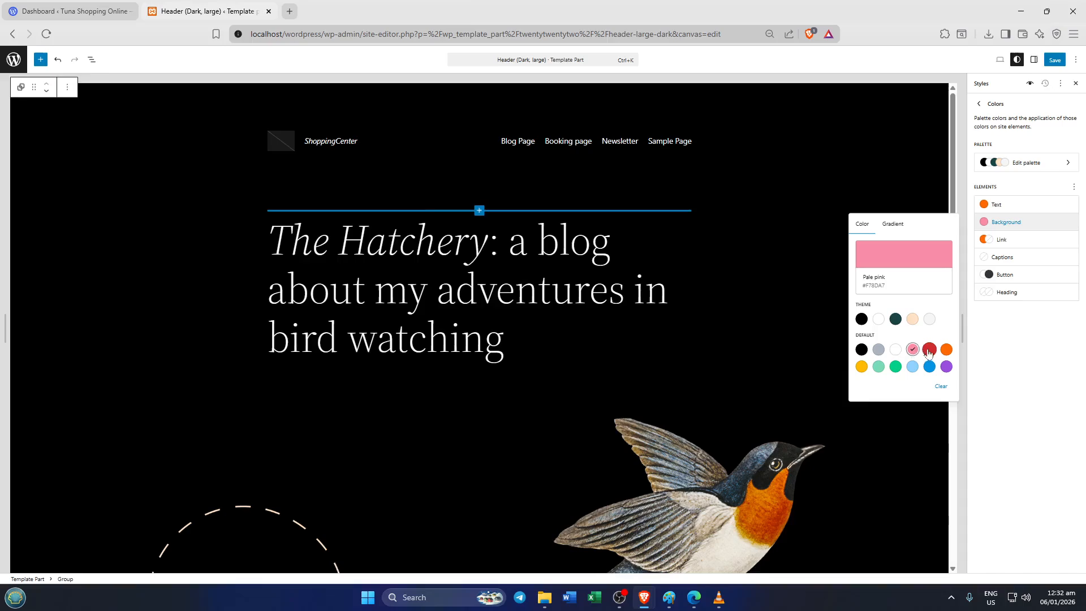
click(946, 350)
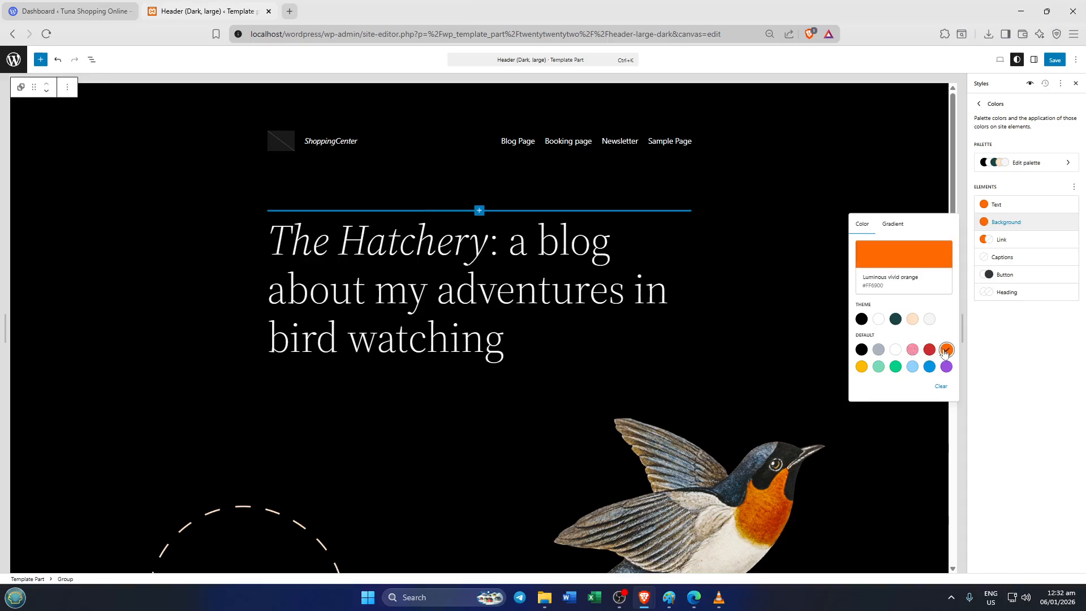
click(1043, 328)
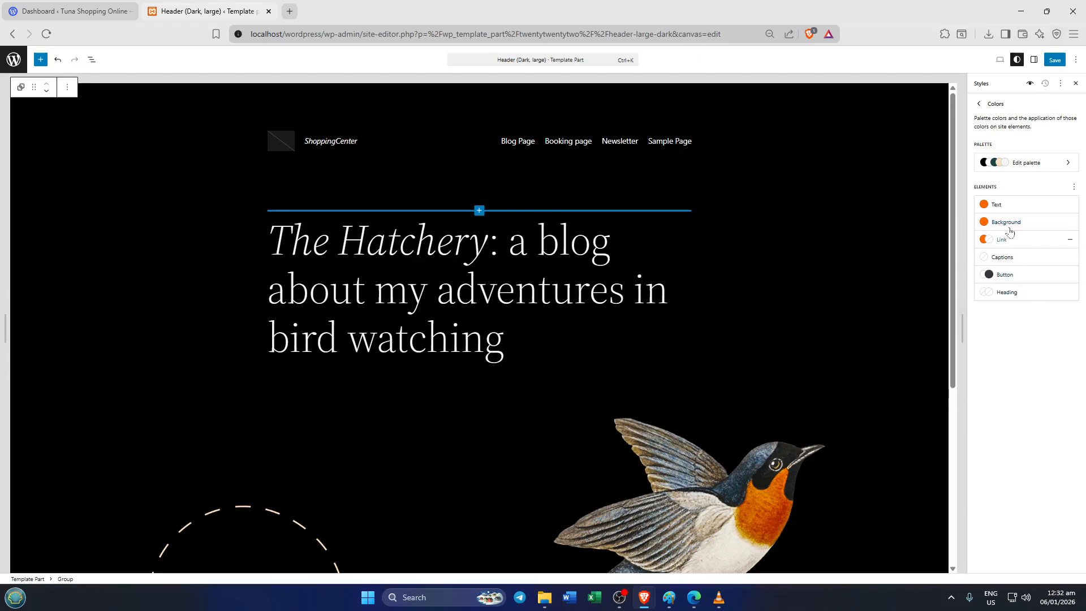
click(978, 104)
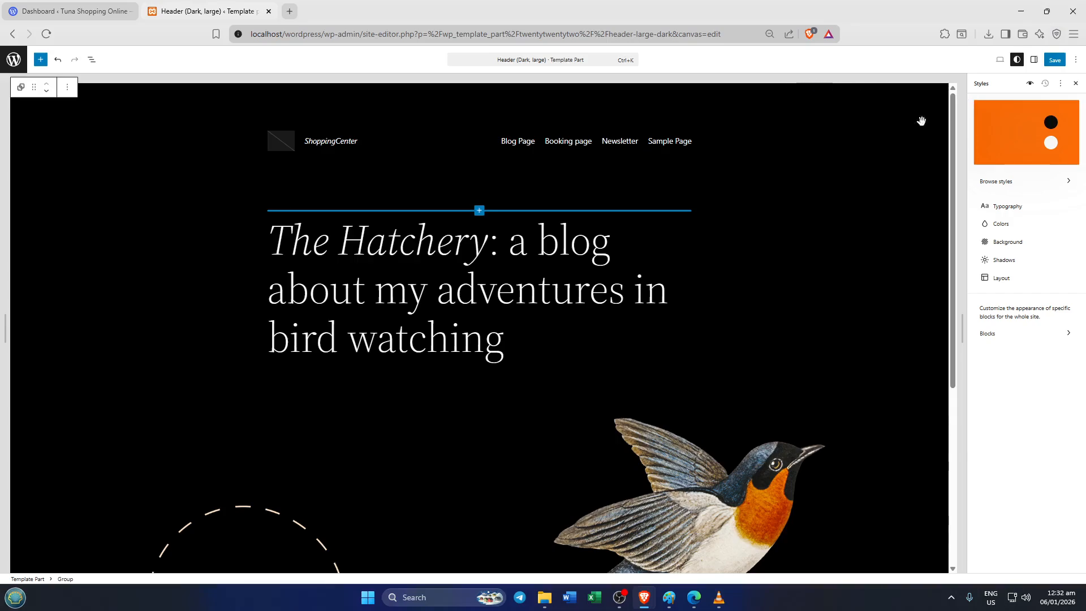
click(1075, 84)
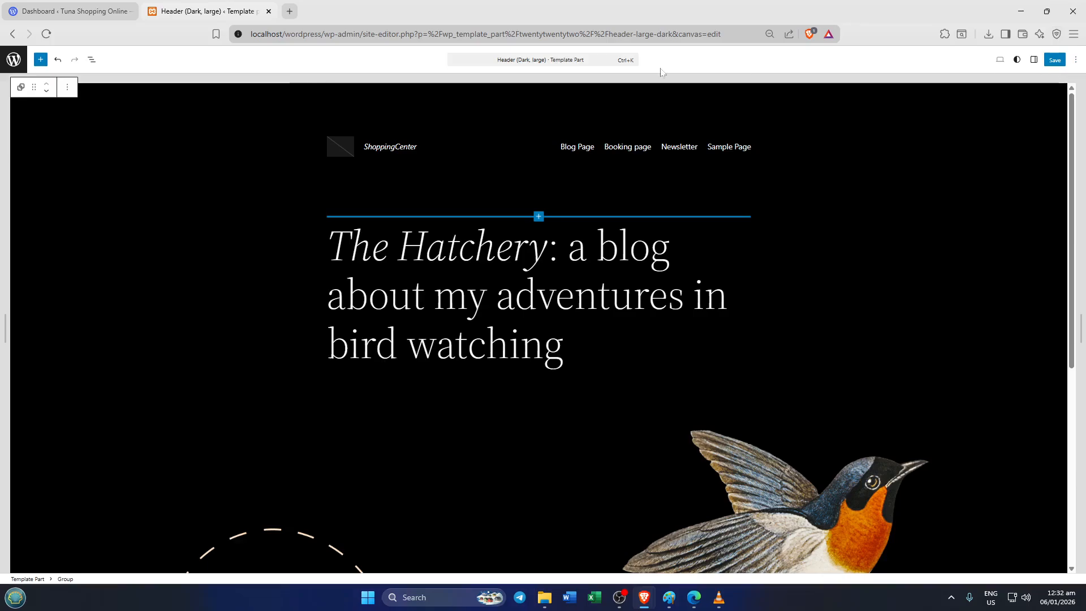
Leave the header editor and view the Footers category of the site's patterns.
click(13, 34)
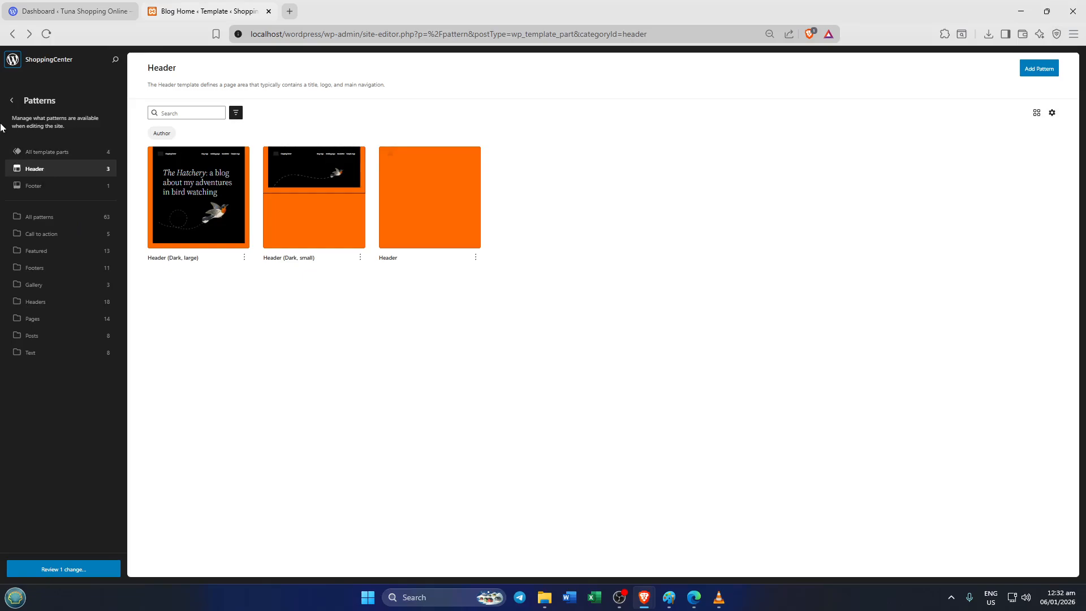
click(12, 102)
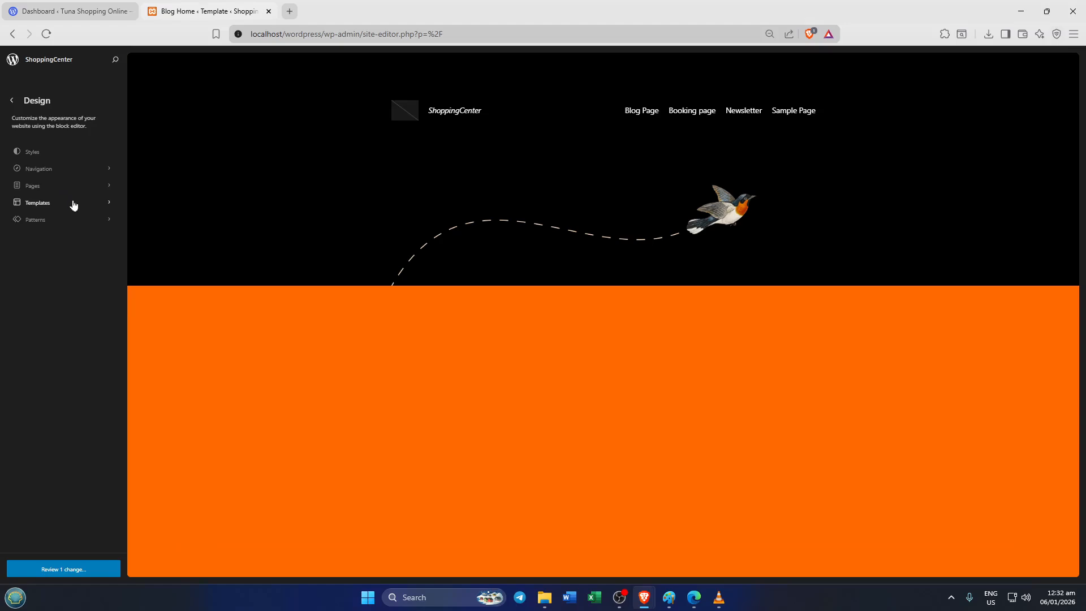
click(50, 224)
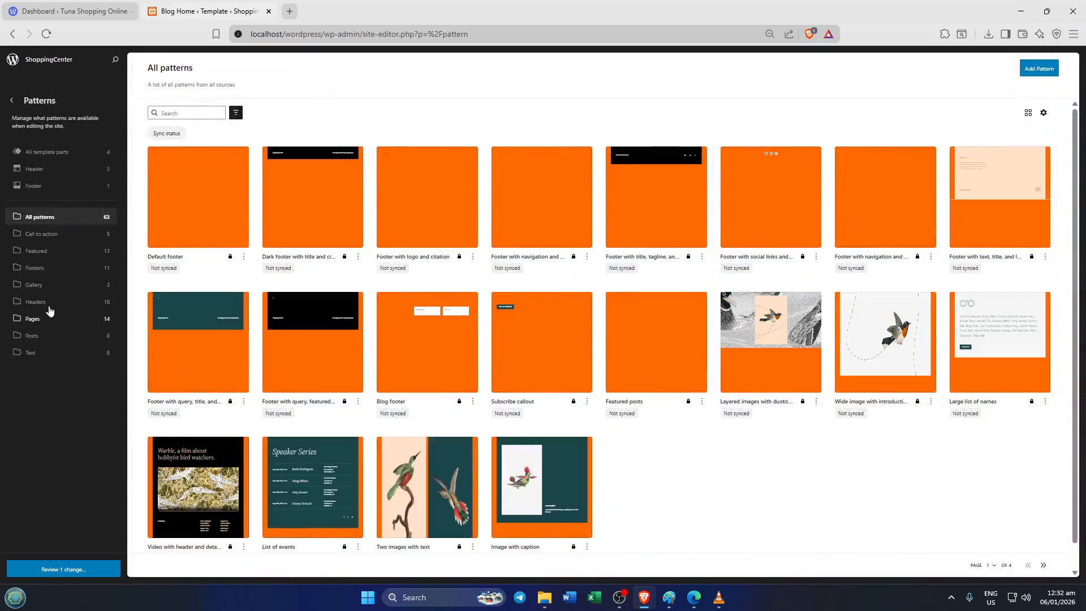
click(57, 270)
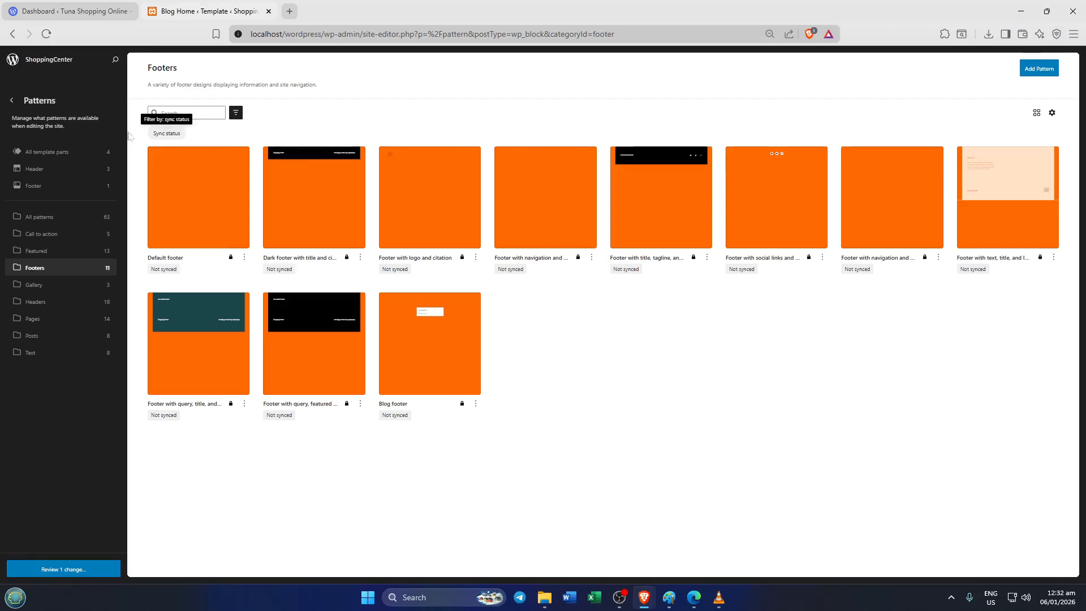
Return to the Design overview, review the pending Custom Styles change and save it.
click(12, 102)
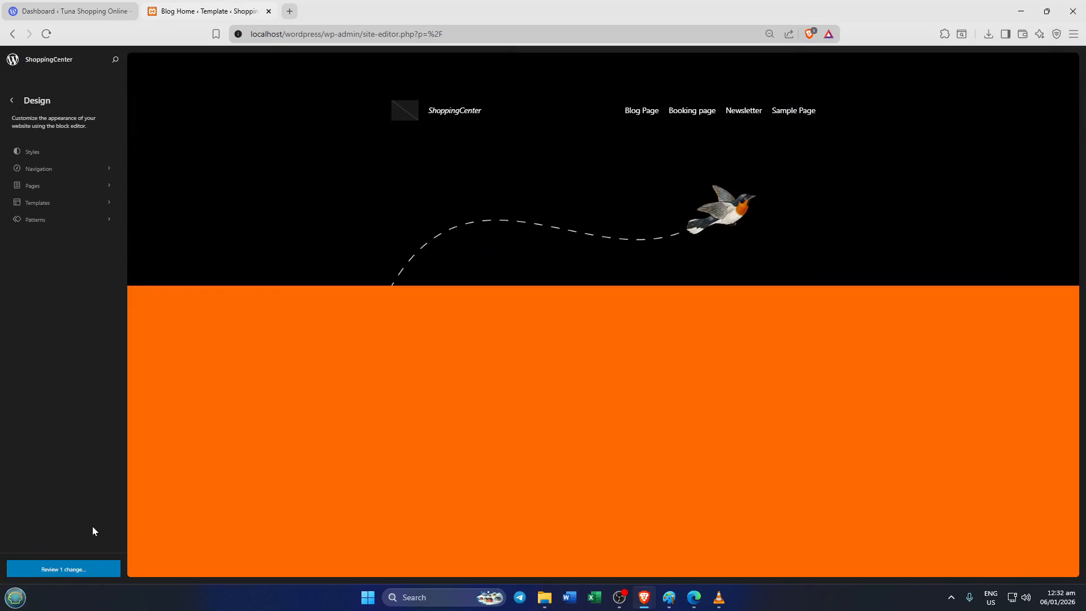
click(85, 567)
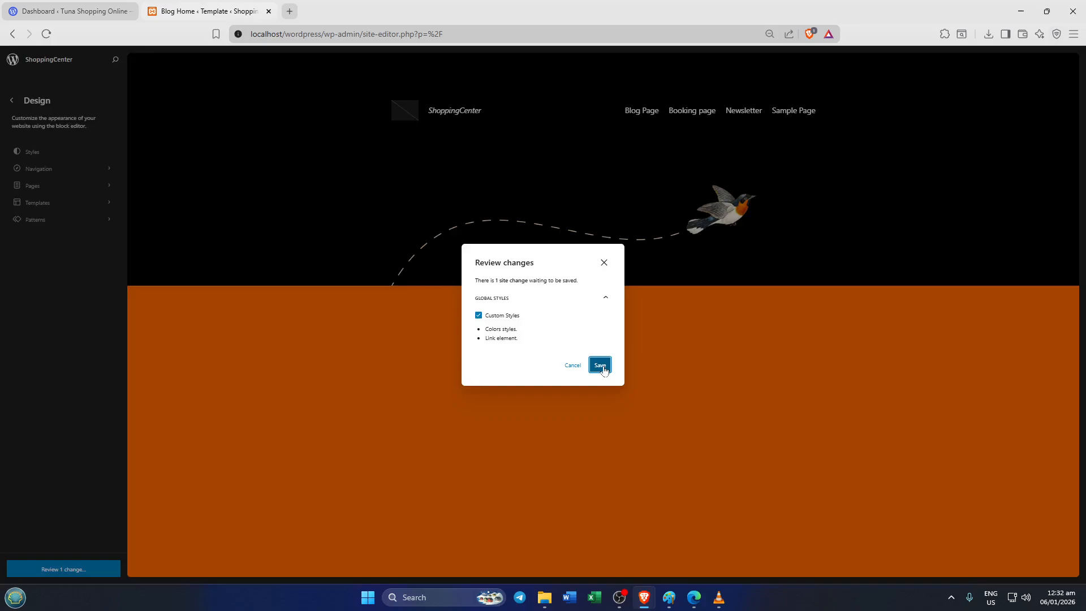
click(602, 366)
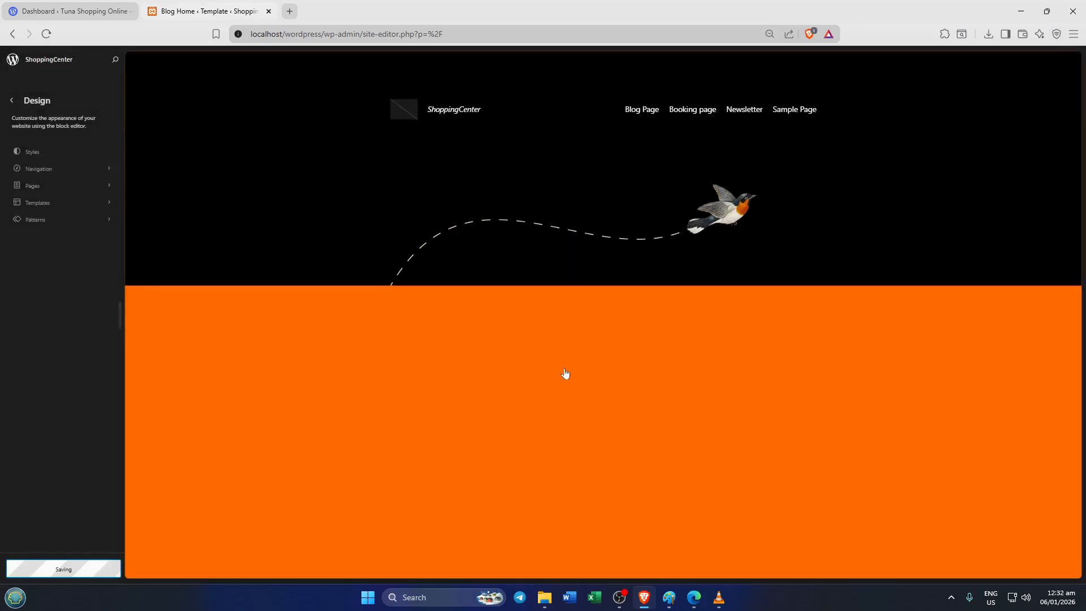